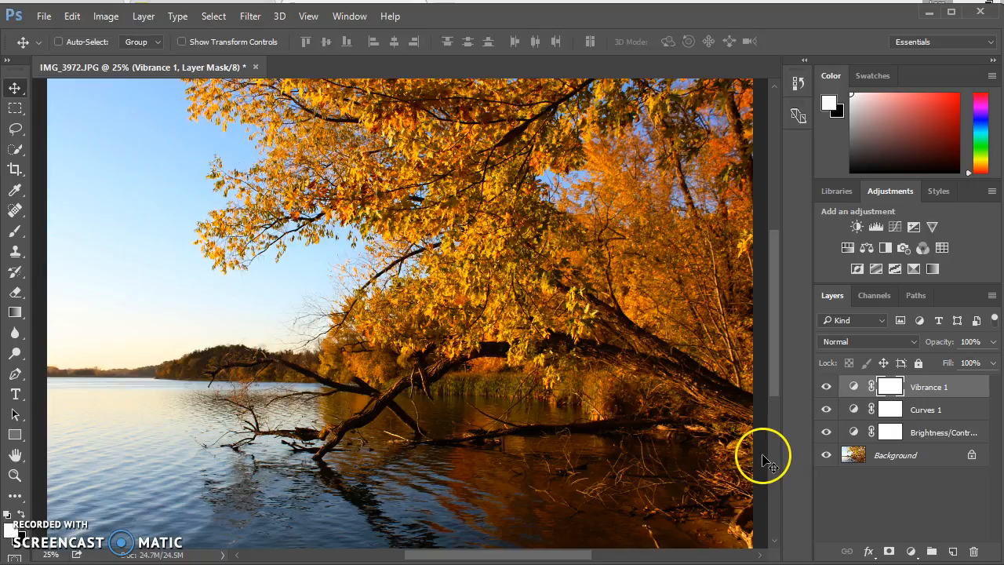
Duplicate the Background layer and rename the copy Camera Raw Filter
drag(855, 459, 953, 554)
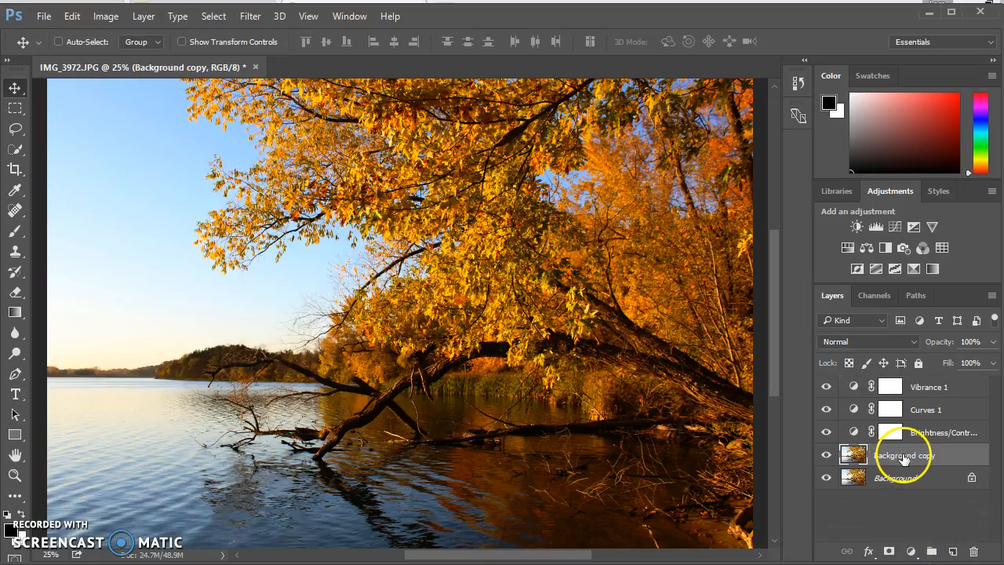
double_click(930, 456)
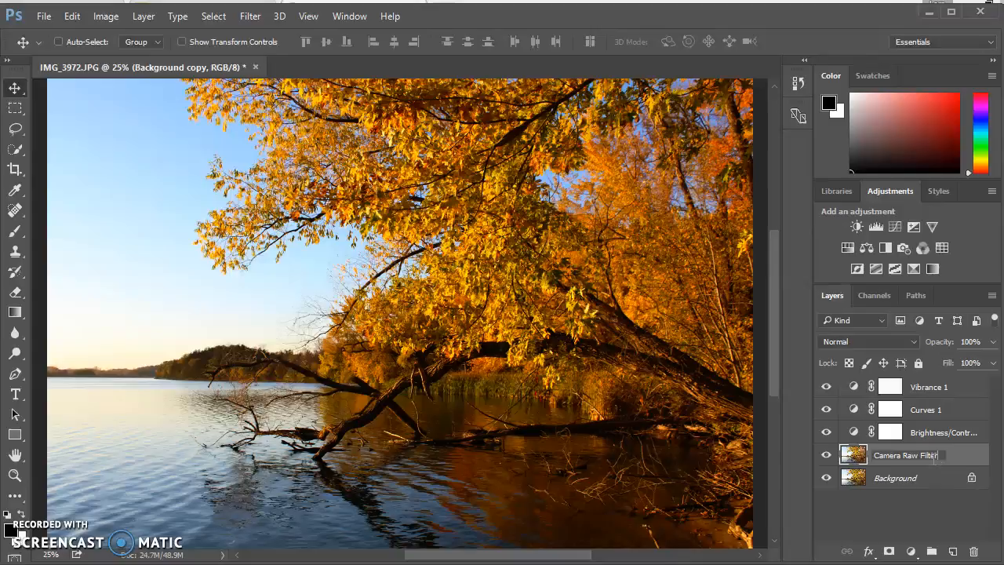
click(903, 510)
click(904, 461)
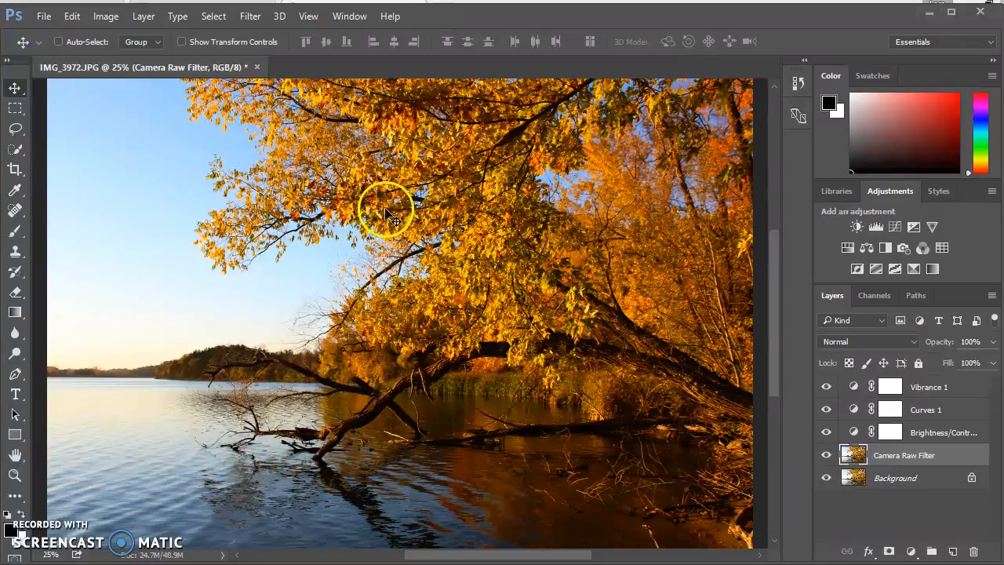
Open the Camera Raw Filter on the duplicated layer and set Temperature to +8 and Clarity to +15
click(251, 17)
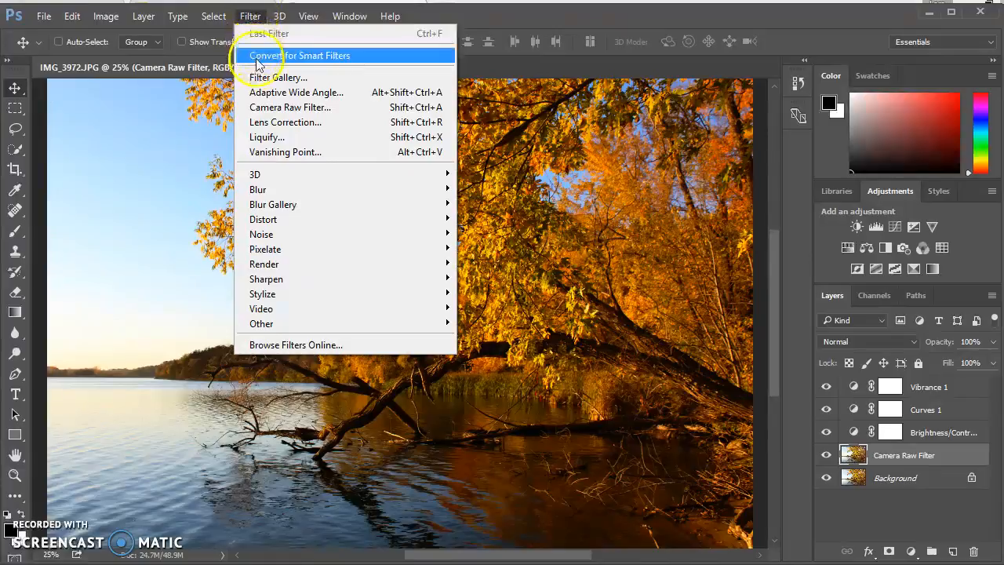
click(264, 112)
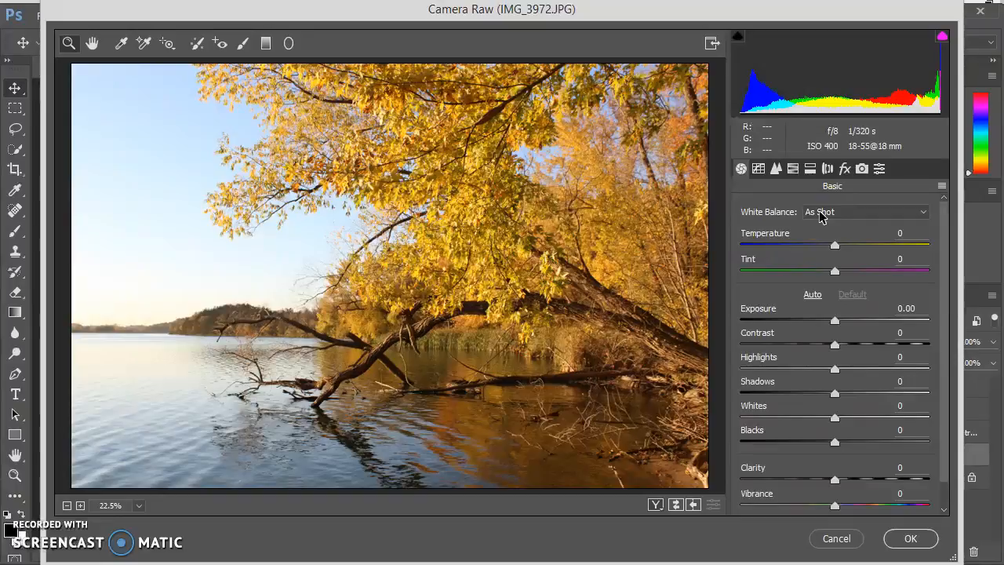
mouse_move(833, 245)
mouse_down()
mouse_move(792, 246)
mouse_move(872, 250)
mouse_move(844, 249)
mouse_up()
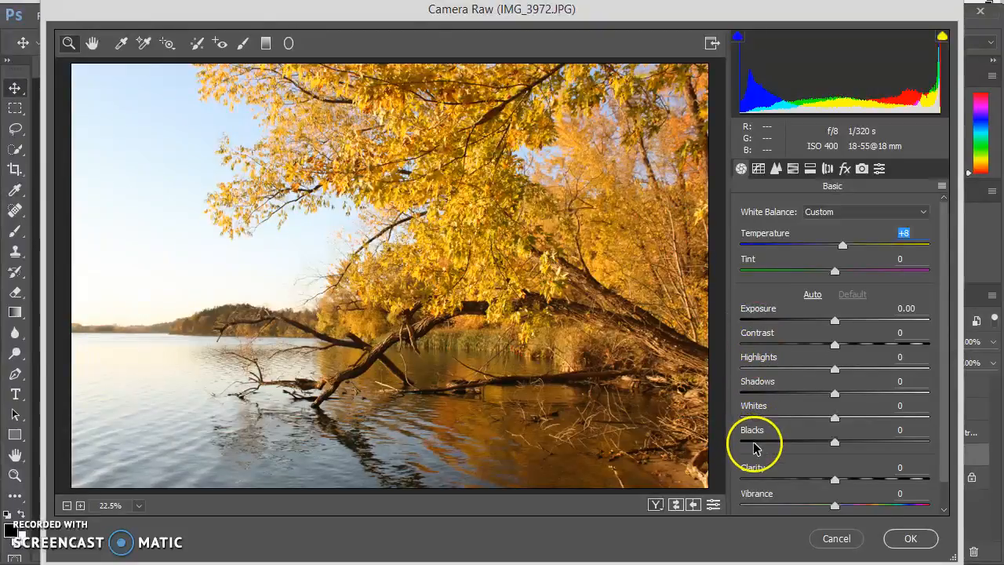
mouse_move(837, 480)
mouse_down()
mouse_move(890, 477)
mouse_move(755, 475)
mouse_move(848, 478)
mouse_up()
click(744, 468)
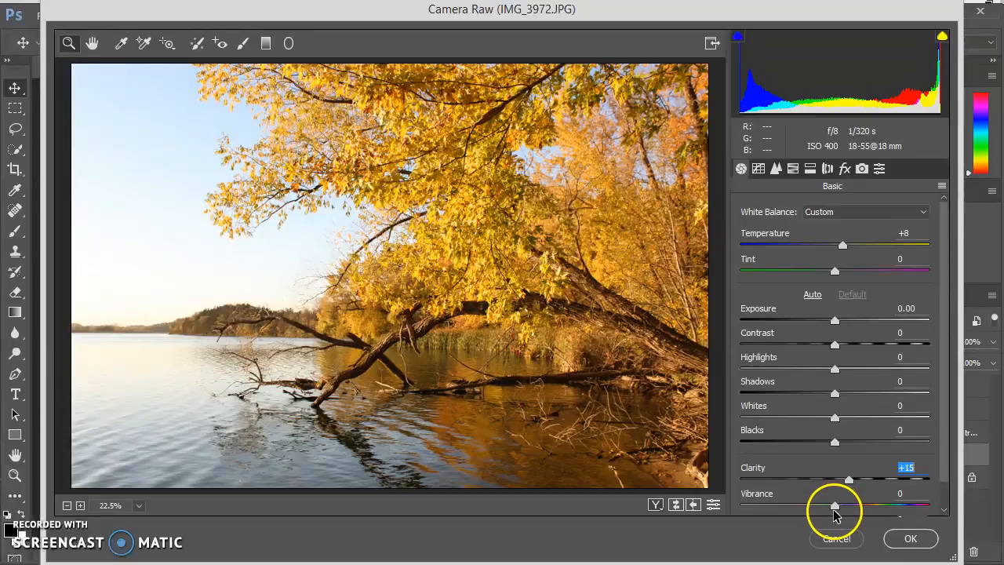
Add a shadow and a highlight point to the RGB point tone curve, keeping both near the diagonal, the highlight at input 206, output 207
click(759, 170)
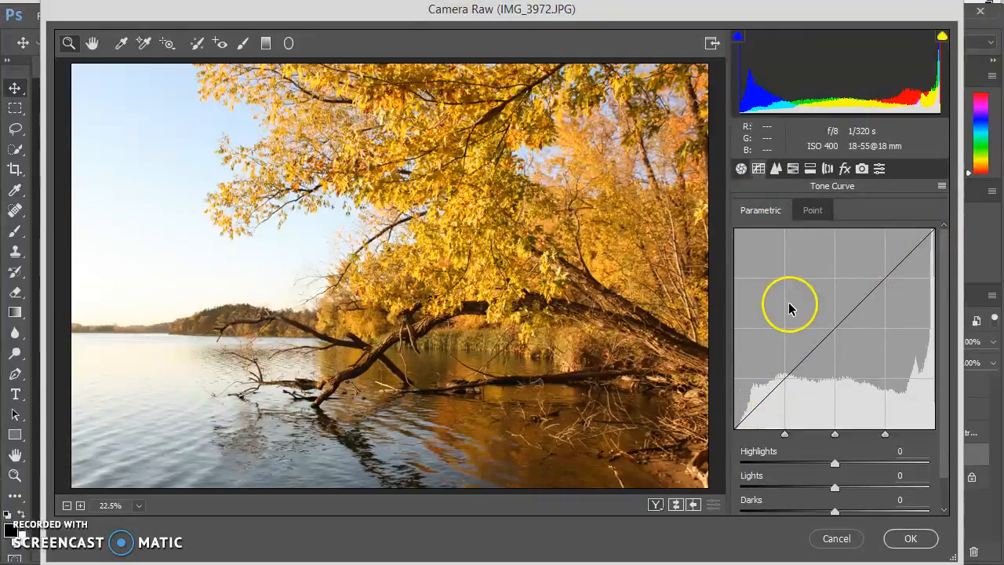
click(818, 213)
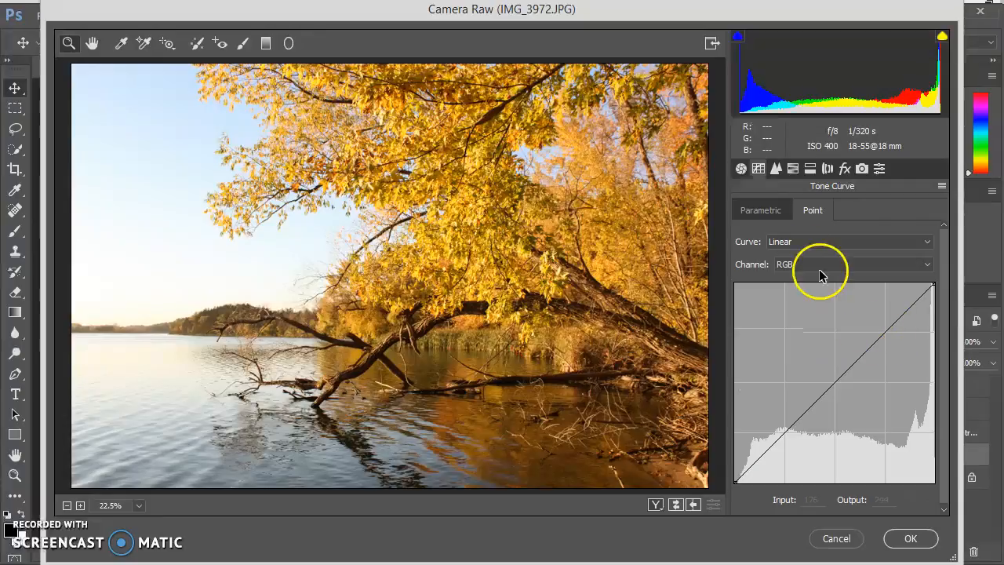
click(760, 219)
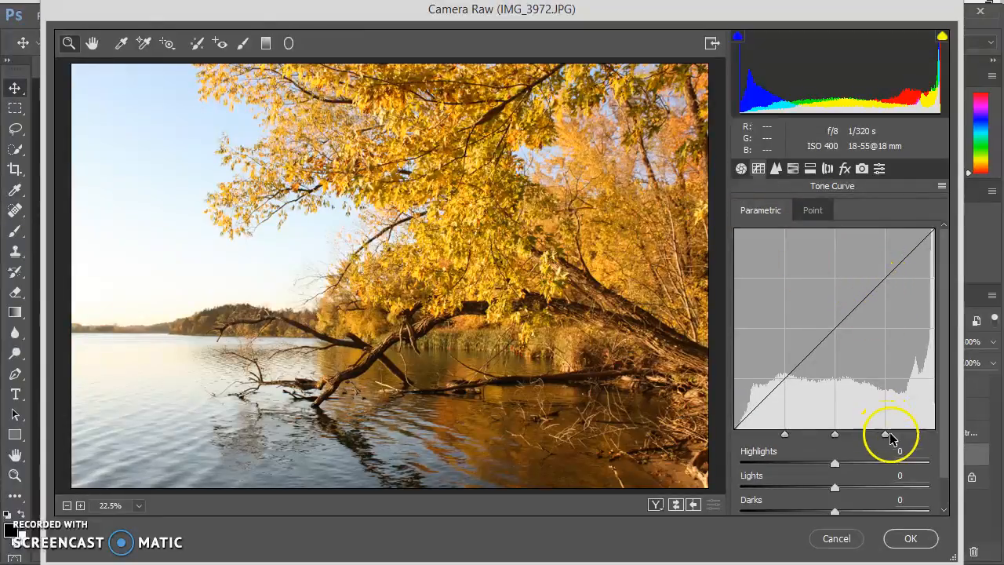
click(818, 220)
drag(895, 325, 892, 317)
drag(787, 427, 796, 428)
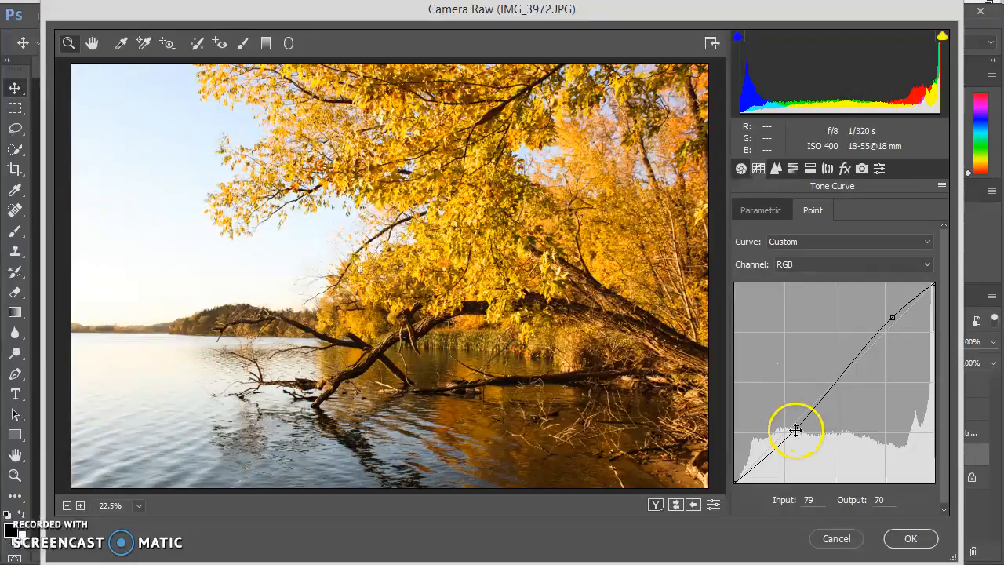
drag(795, 428, 794, 427)
drag(892, 316, 887, 318)
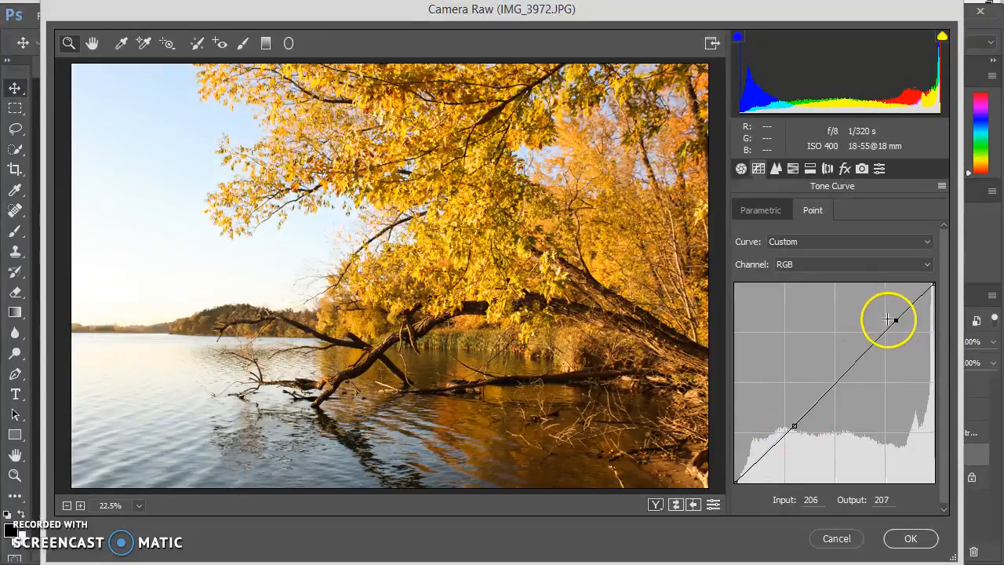
Set the noise reduction Luminance to 8 and the sharpening Amount to 31
click(776, 169)
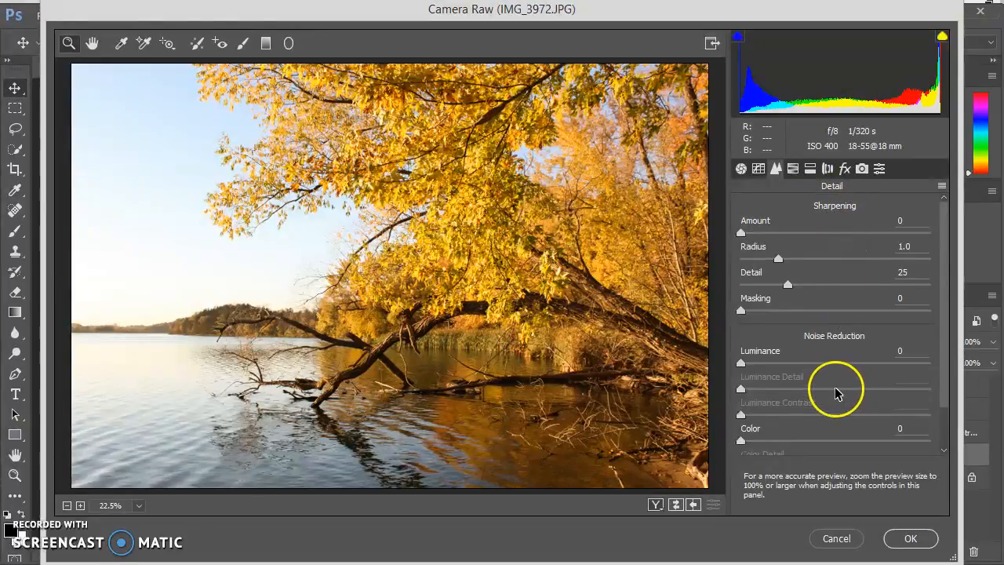
mouse_move(741, 364)
mouse_down()
mouse_move(920, 362)
mouse_move(758, 366)
mouse_up()
drag(742, 233, 779, 249)
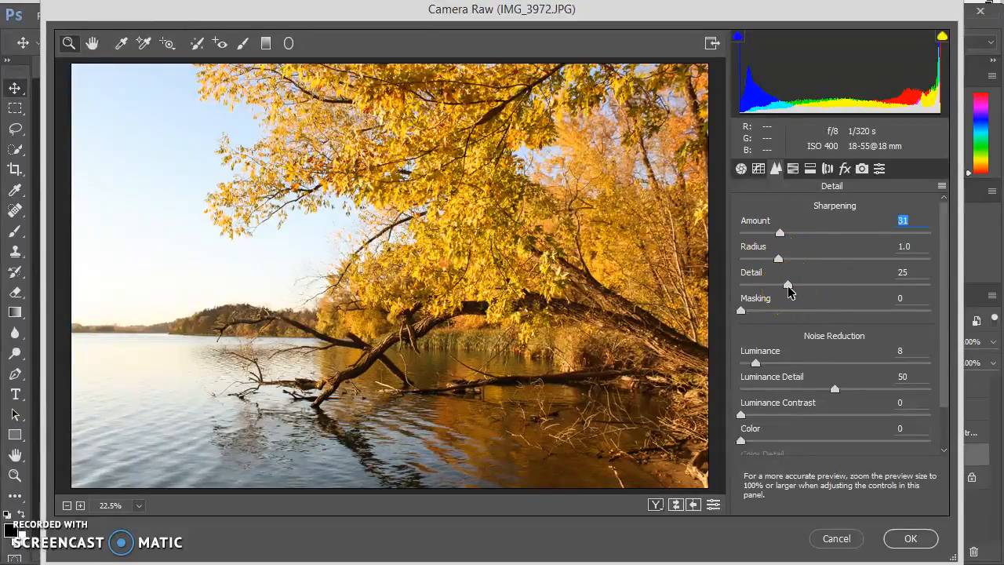
mouse_move(943, 367)
mouse_down()
mouse_move(945, 416)
mouse_move(939, 363)
mouse_up()
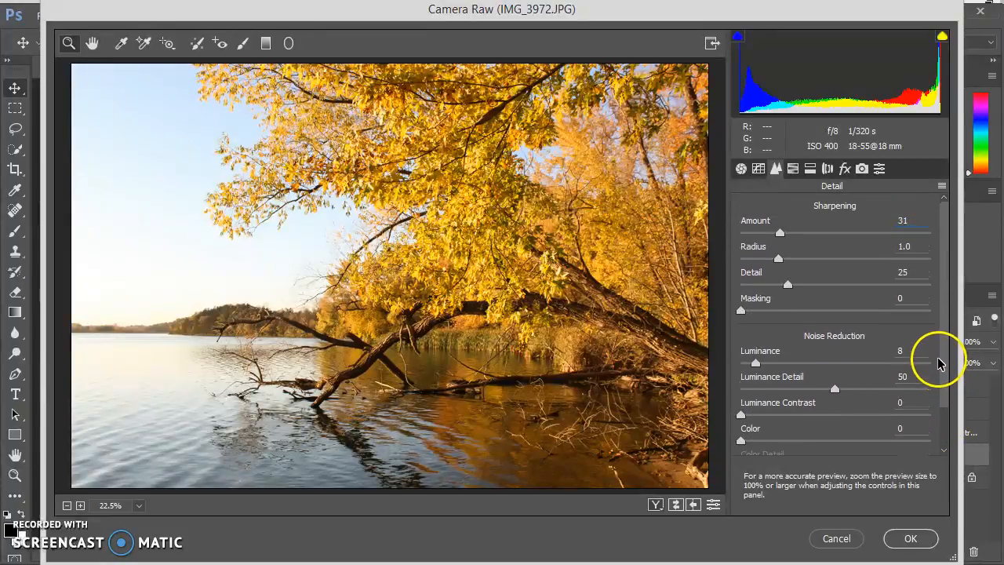
Enable Remove Chromatic Aberration in the lens corrections and set the Dehaze amount to +40
click(827, 171)
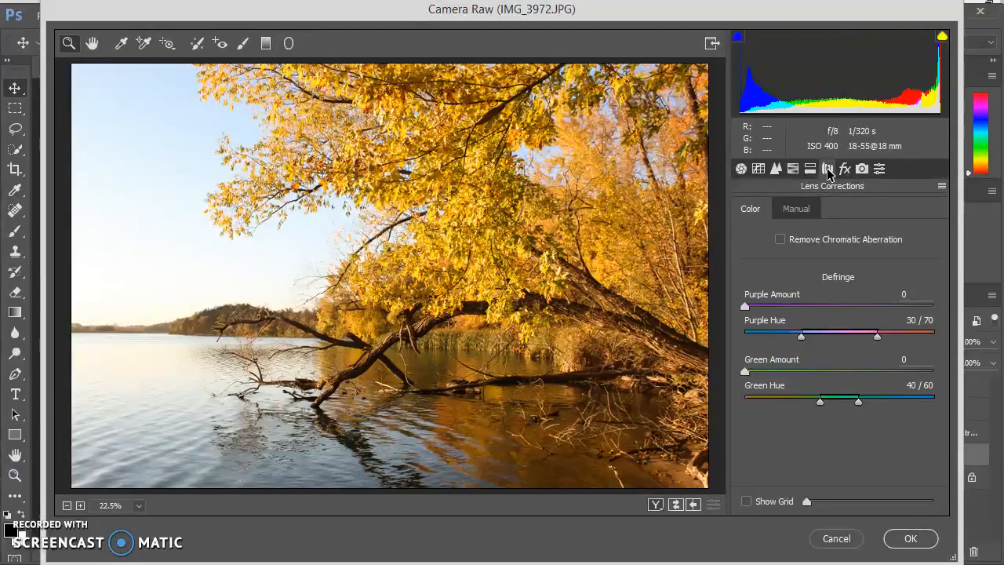
click(780, 240)
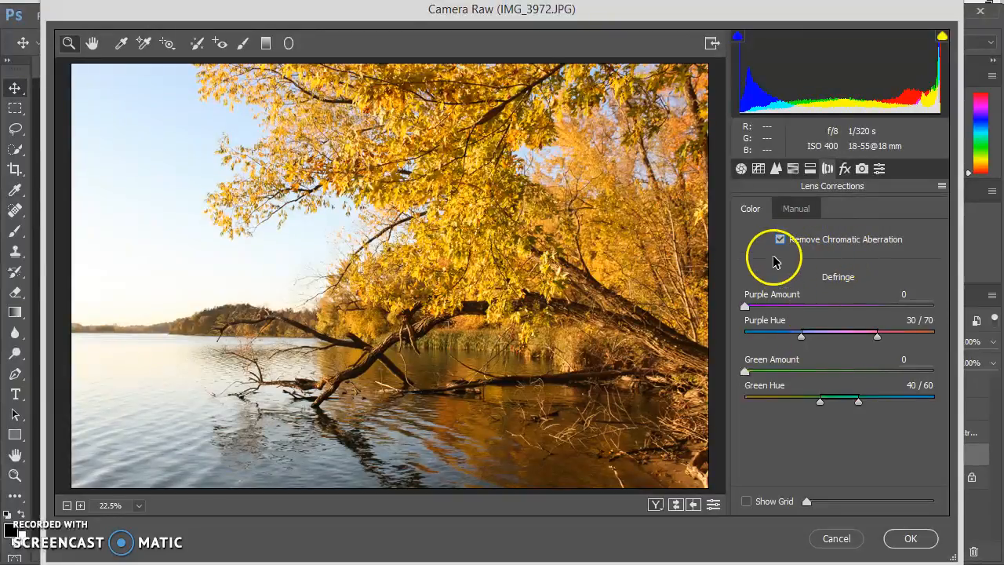
click(845, 169)
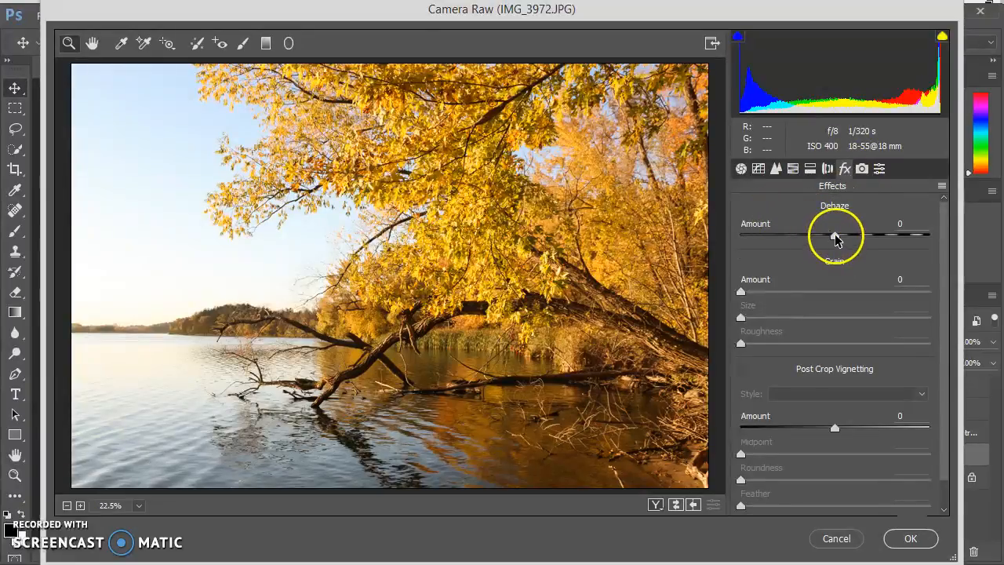
click(834, 236)
drag(834, 239, 885, 239)
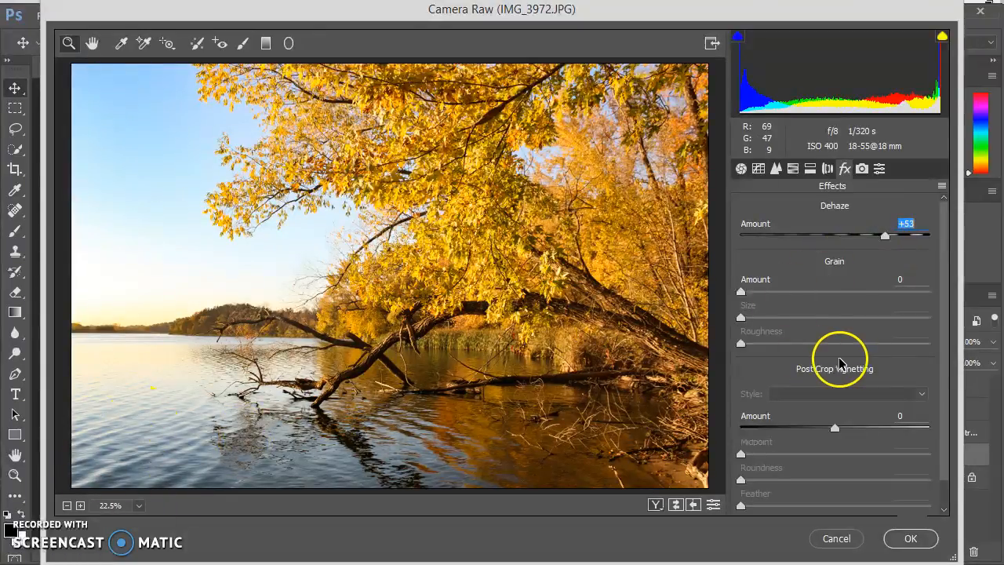
drag(889, 239, 880, 240)
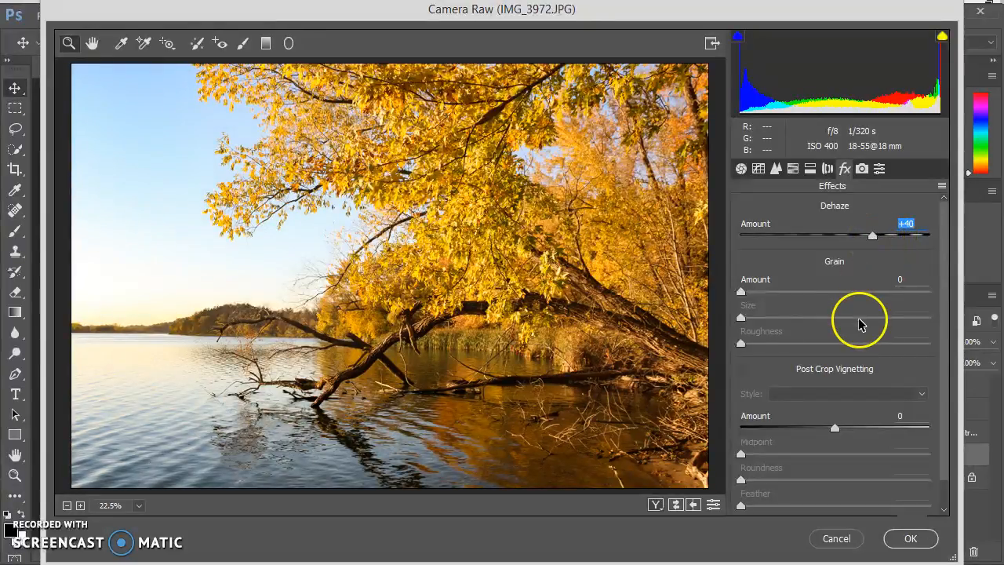
Set the Post Crop Vignetting amount to -26 and apply the Camera Raw edits to the layer
scroll(854, 314, down, 1)
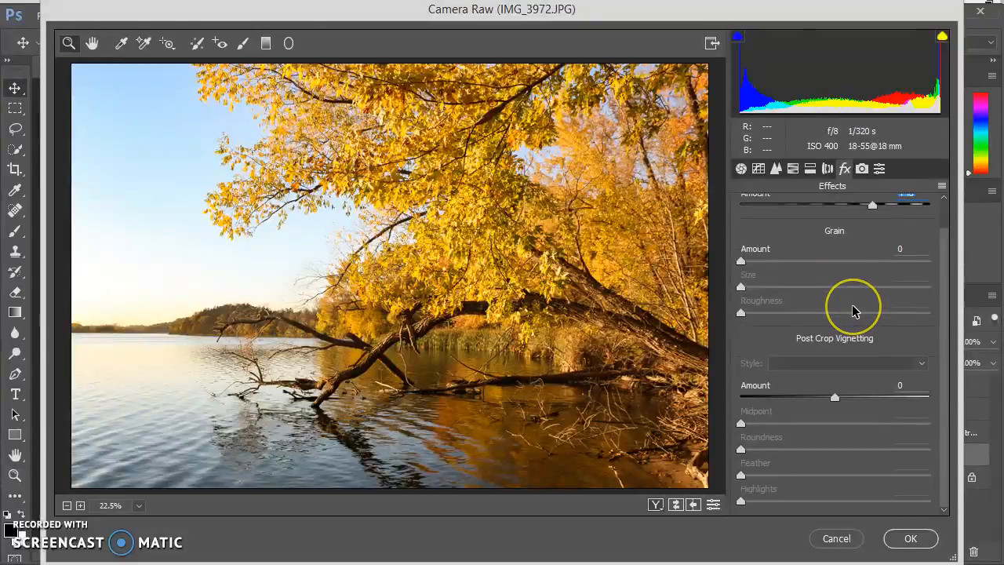
drag(835, 398, 810, 404)
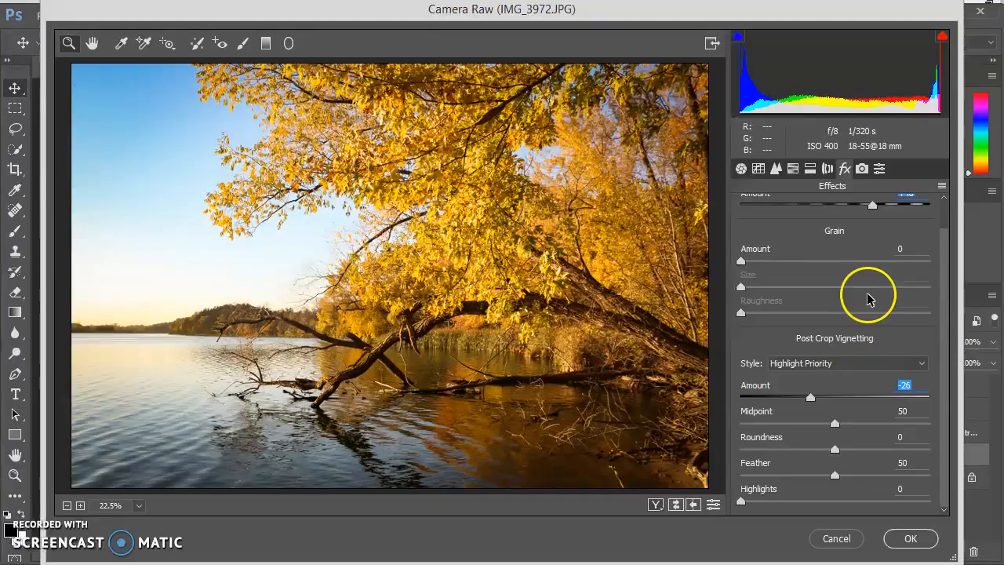
click(863, 169)
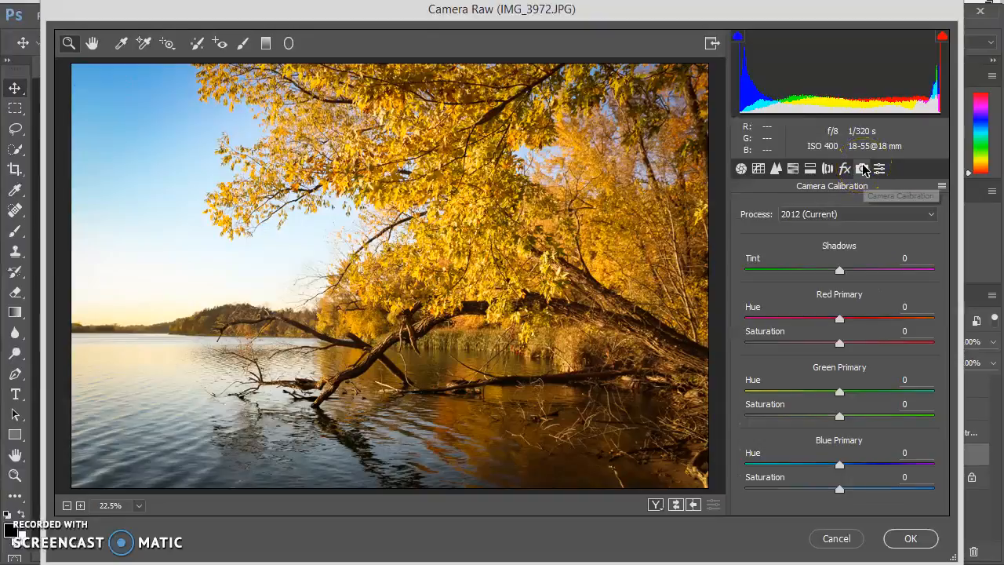
click(880, 169)
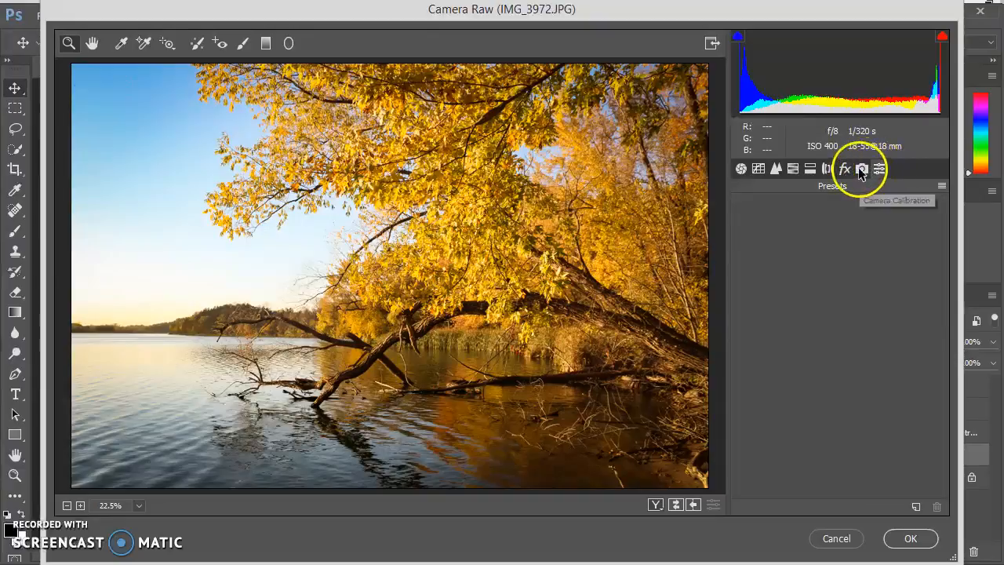
click(740, 168)
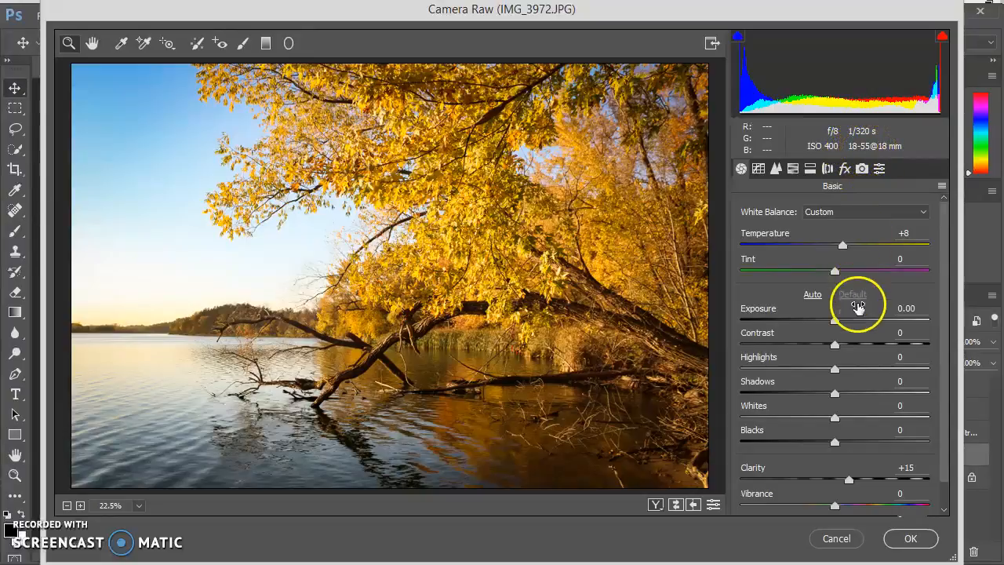
click(910, 538)
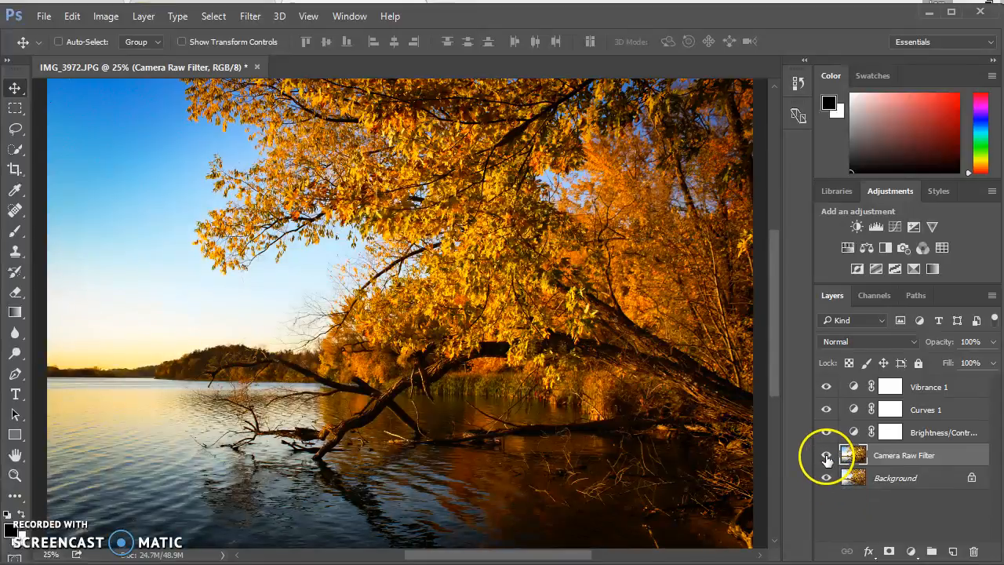
Toggle the visibility of the Camera Raw Filter layer and the adjustment layers above it to compare the image with and without them
click(827, 457)
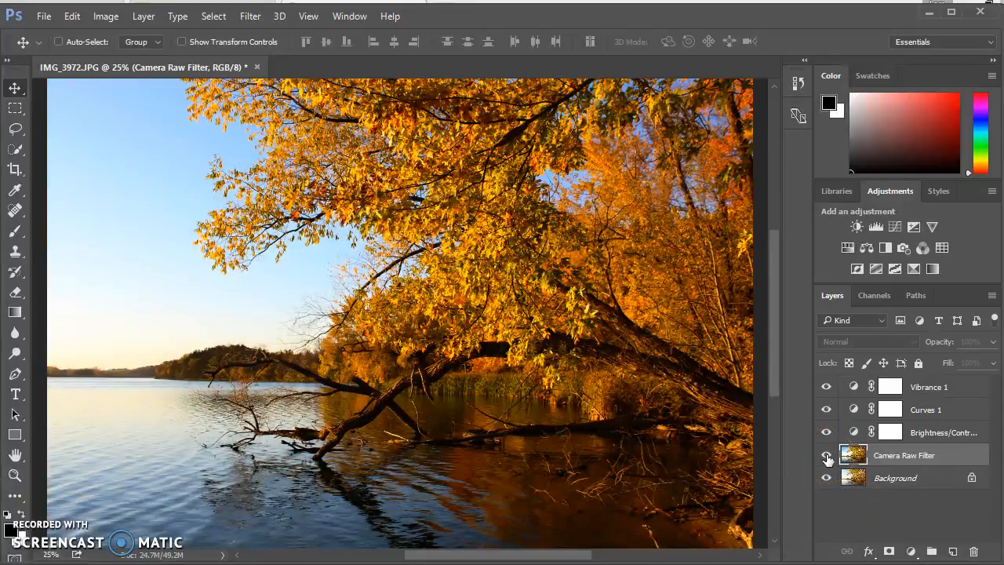
click(827, 457)
click(827, 457)
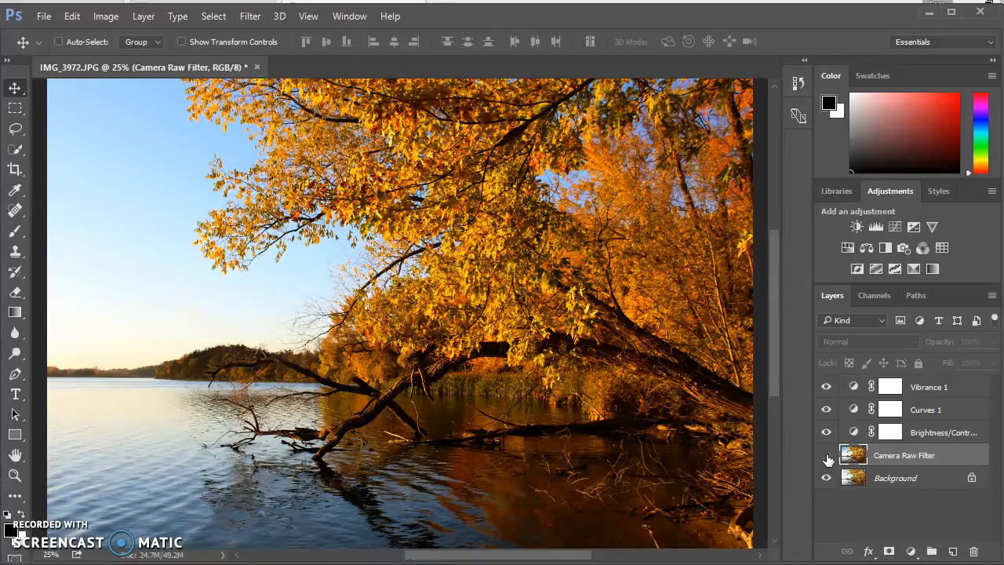
click(827, 457)
click(826, 432)
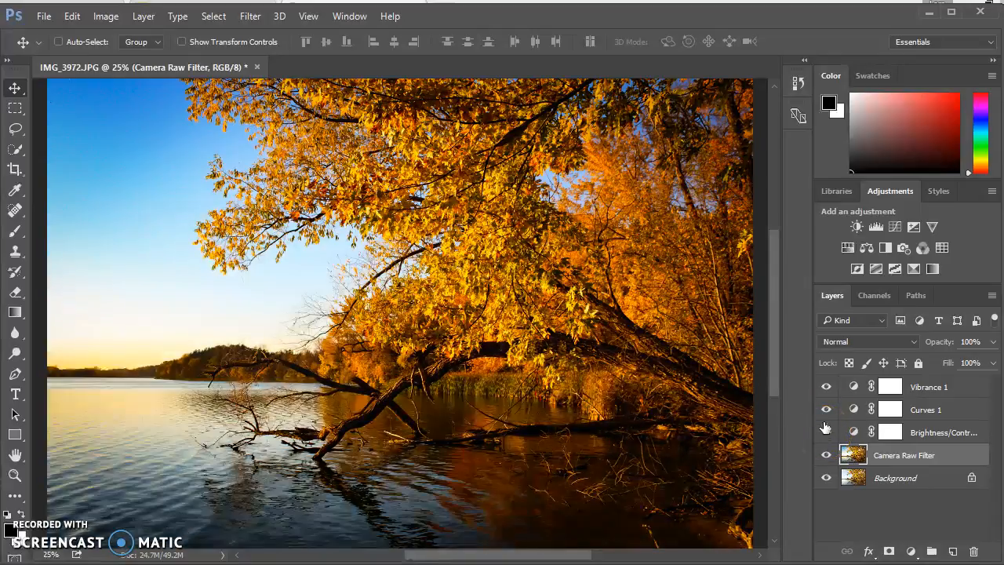
click(826, 410)
click(826, 410)
click(827, 387)
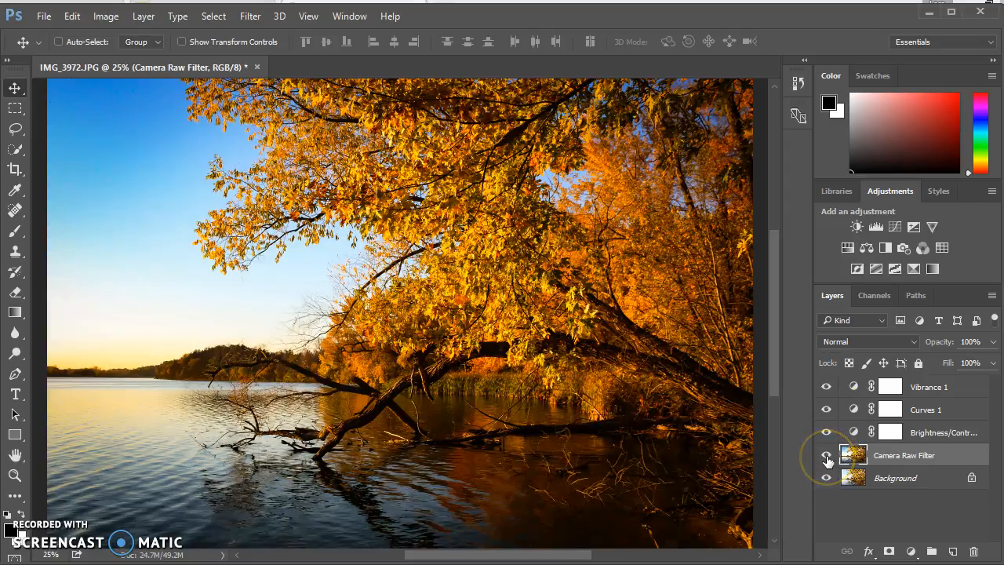